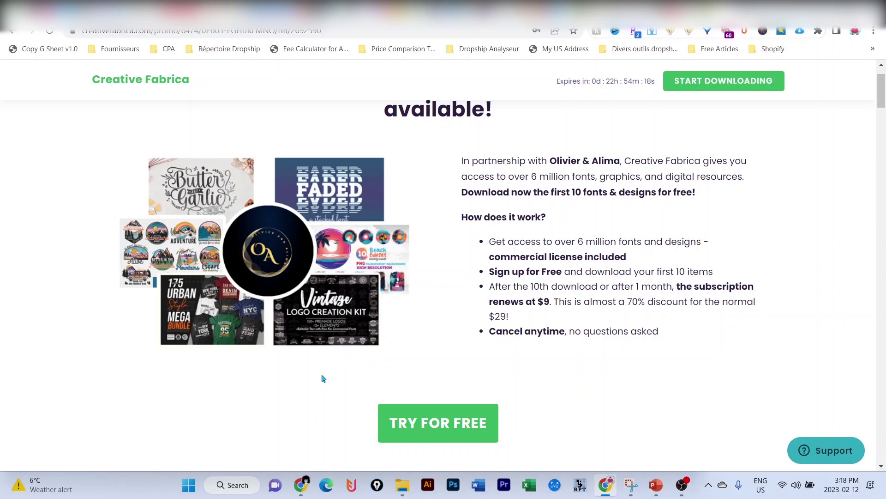
In the signed-in Chrome window, preview ShapeCloud's sample head-shaped word cloud, then return to the home page
key("alt+Tab")
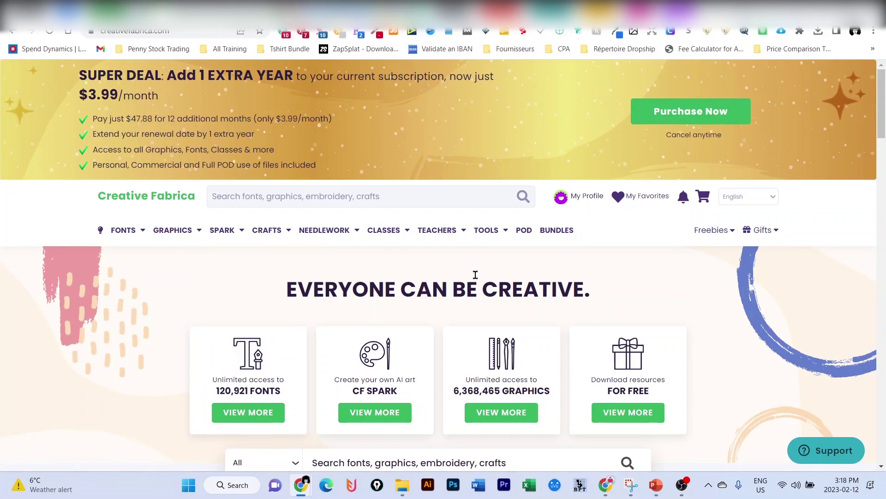
mouse_move(505, 233)
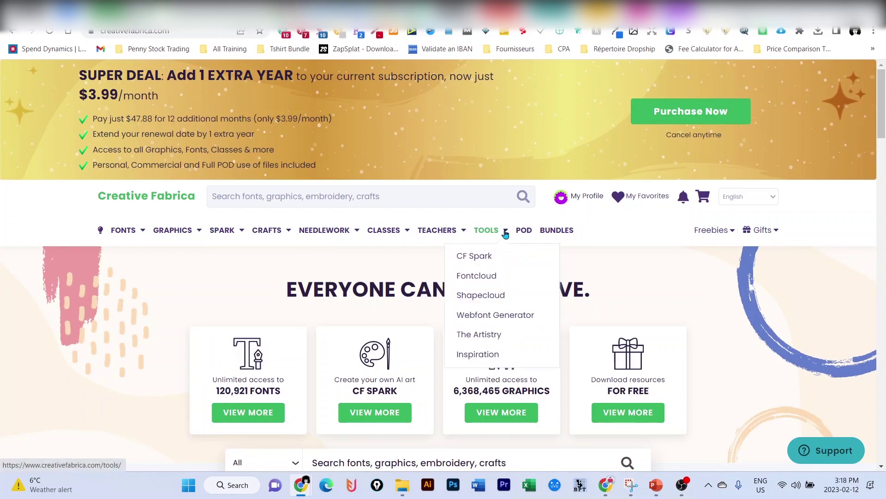
left_click(493, 298)
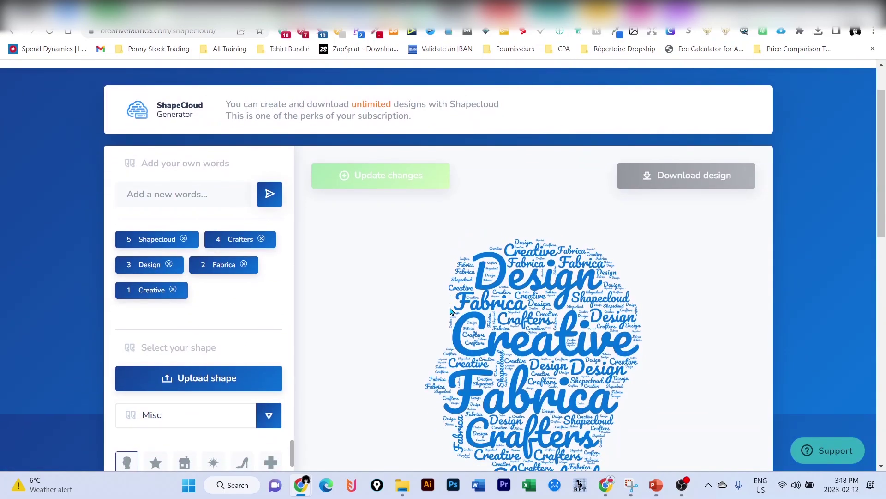
scroll(447, 313, "down", 3)
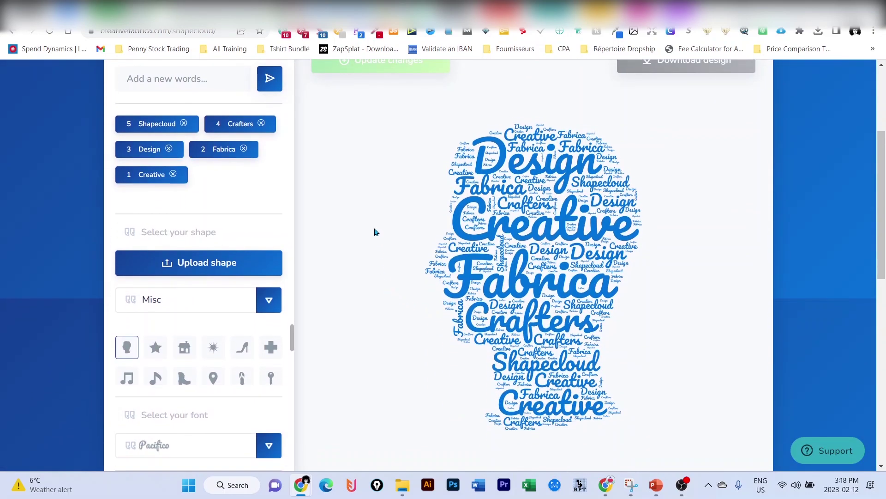
scroll(404, 234, "up", 1)
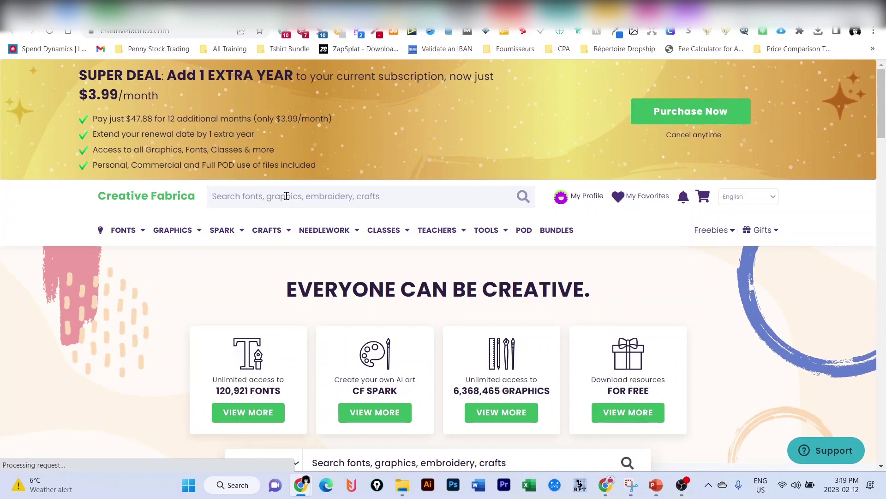
Search Creative Fabrica for 'chicken silhouette' and browse the 1255 results
type("chicken si")
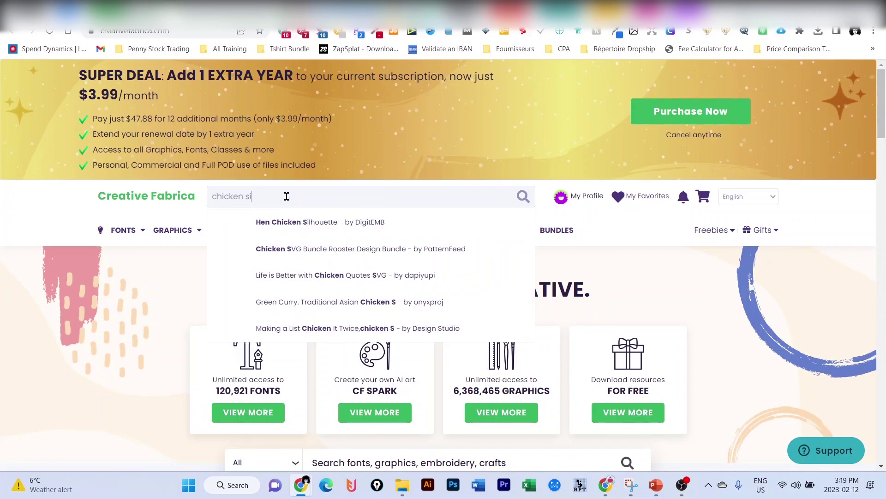
type("lhouette")
key("Return")
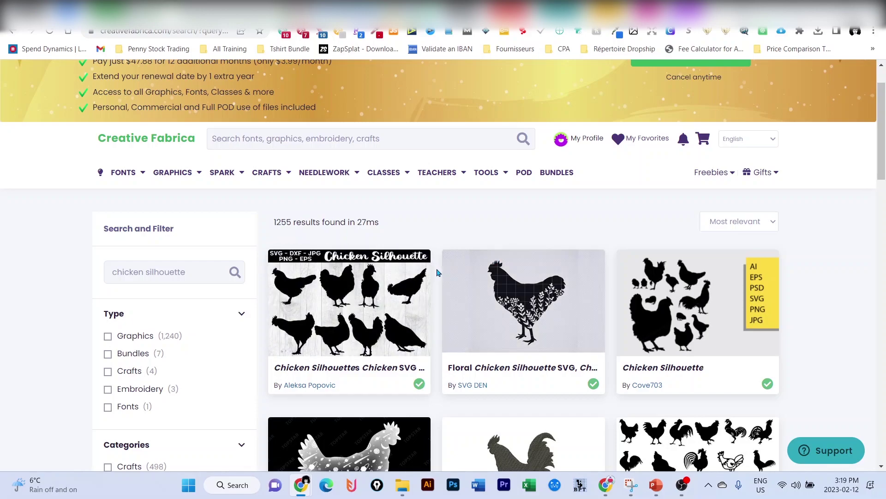
scroll(438, 274, "down", 3)
scroll(437, 271, "down", 1)
scroll(437, 271, "up", 1)
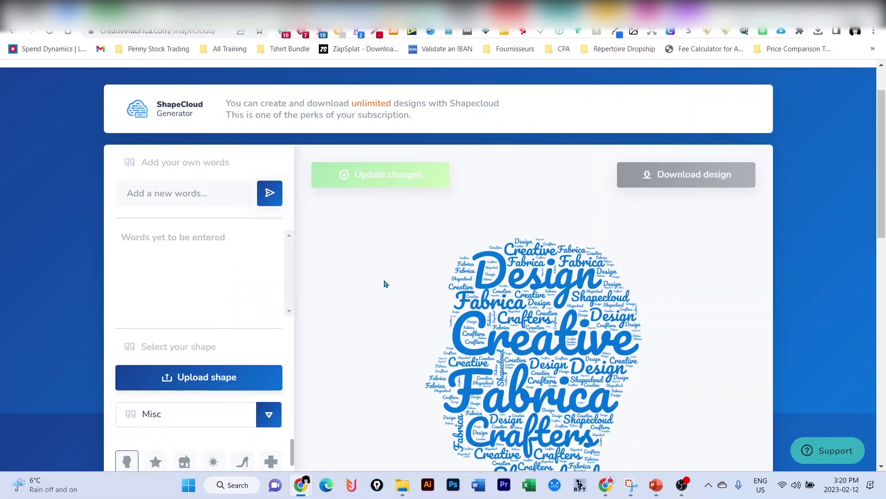
Upload chicken.svg as the custom shape for the word cloud
scroll(421, 277, "down", 2)
left_click(208, 262)
left_click(434, 264)
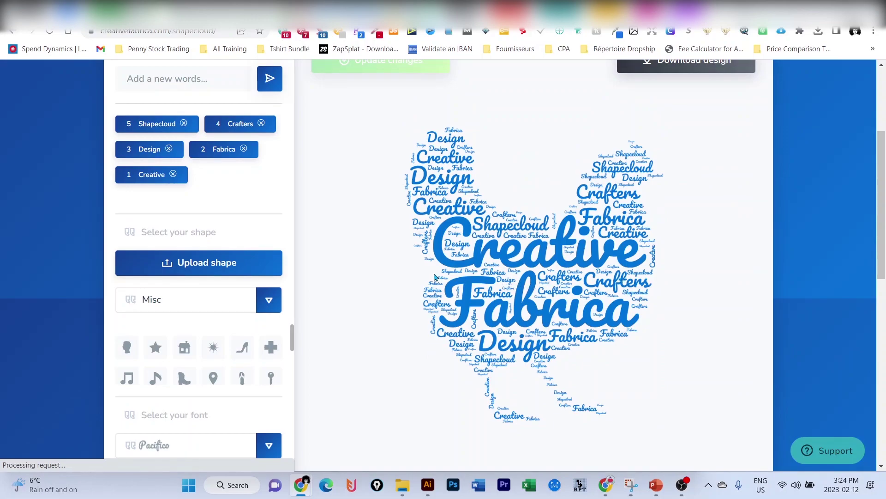
Delete the three sample words, including Crafters, from the word list
left_click(168, 148)
left_click(168, 148)
left_click(168, 149)
left_click(183, 123)
left_click(172, 124)
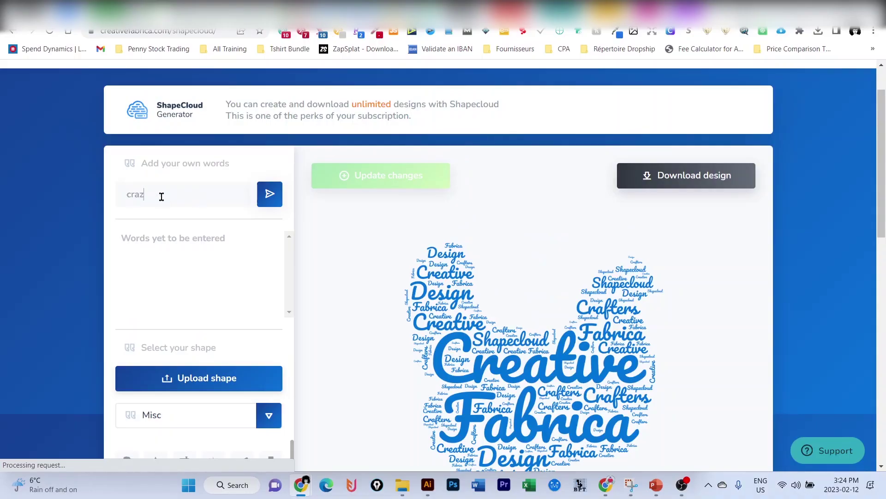
Add the words crazy, chicken and lady to the list and regenerate the cloud
type("azy")
key("Return")
type("chicken")
key("Return")
type("lad")
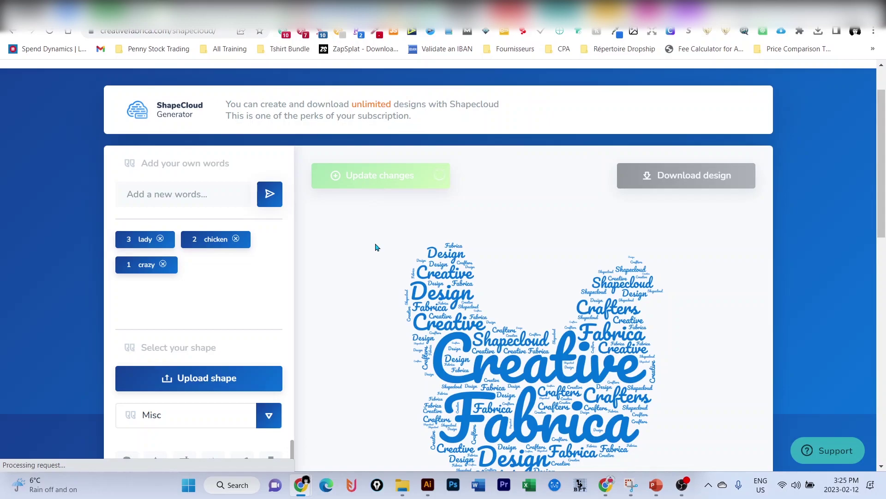
scroll(375, 247, "down", 1)
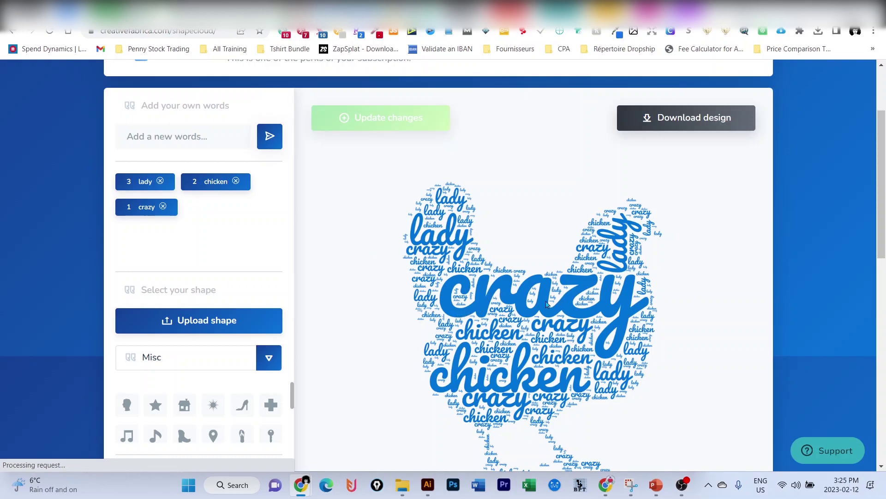
Change the single word colour to Teal, after briefly trying Aqua, and regenerate the cloud
scroll(522, 297, "down", 3)
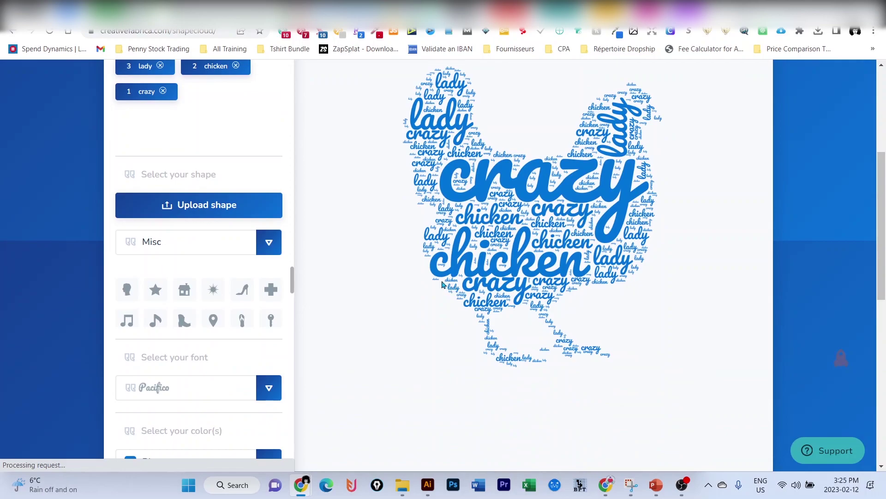
scroll(432, 282, "down", 3)
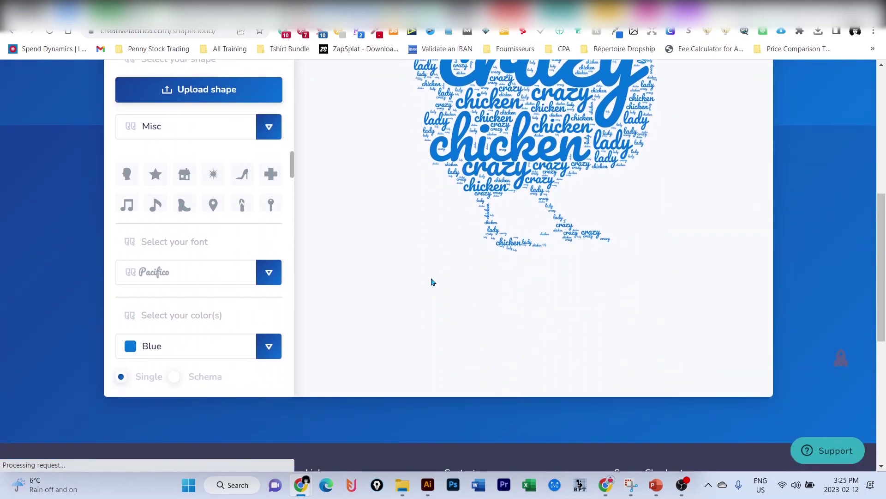
left_click(271, 351)
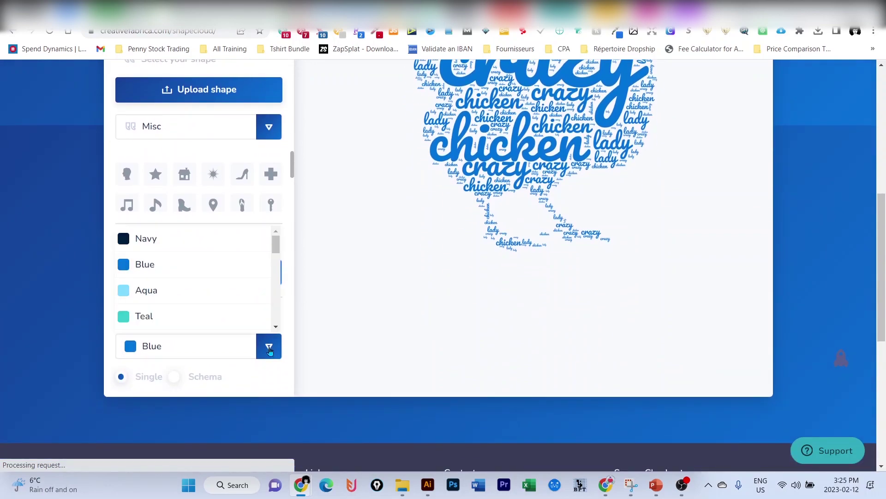
left_click(146, 290)
scroll(552, 323, "up", 1)
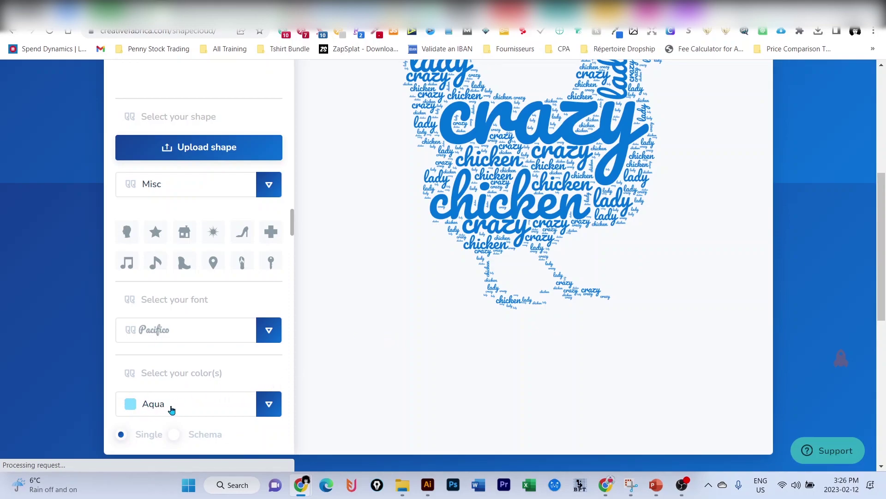
left_click(271, 406)
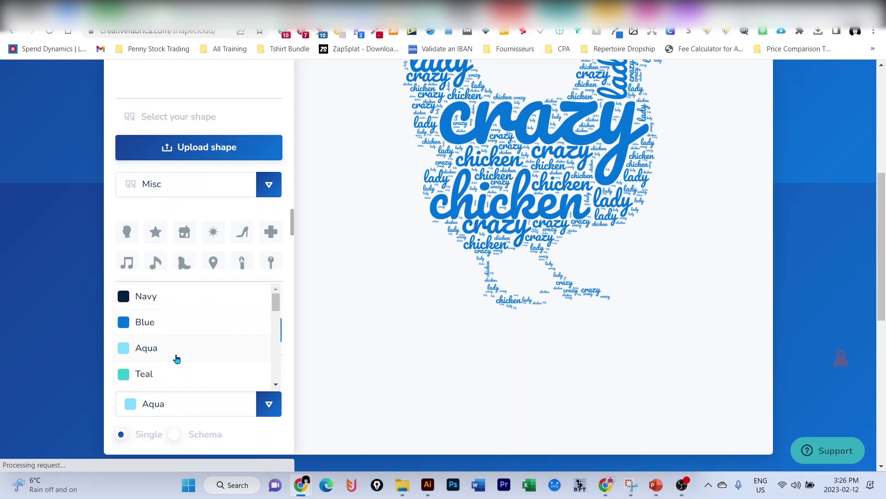
left_click(172, 373)
scroll(441, 335, "up", 4)
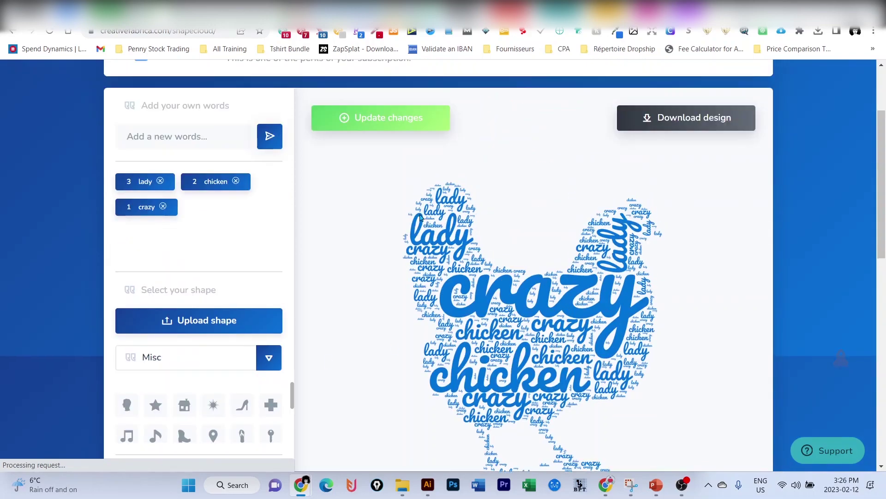
left_click(385, 121)
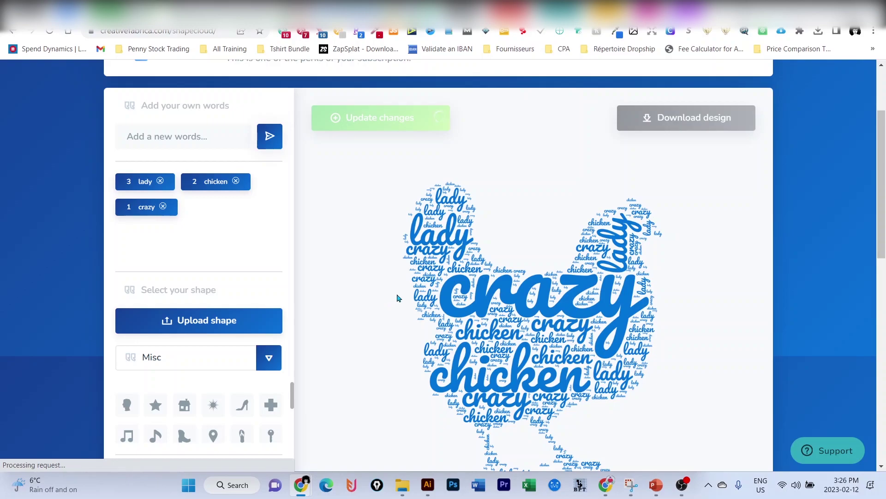
scroll(402, 334, "down", 1)
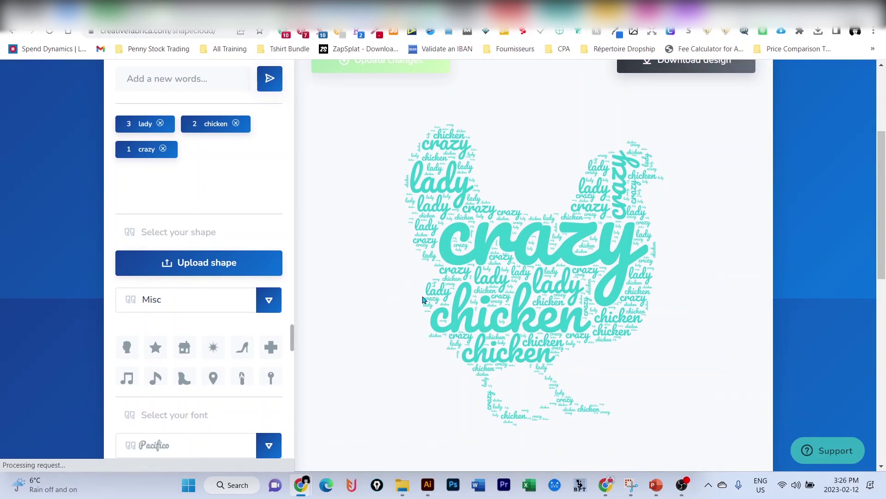
Switch to a colour scheme, choose Firenze, and apply it to the chicken cloud
scroll(427, 295, "down", 2)
scroll(427, 289, "down", 1)
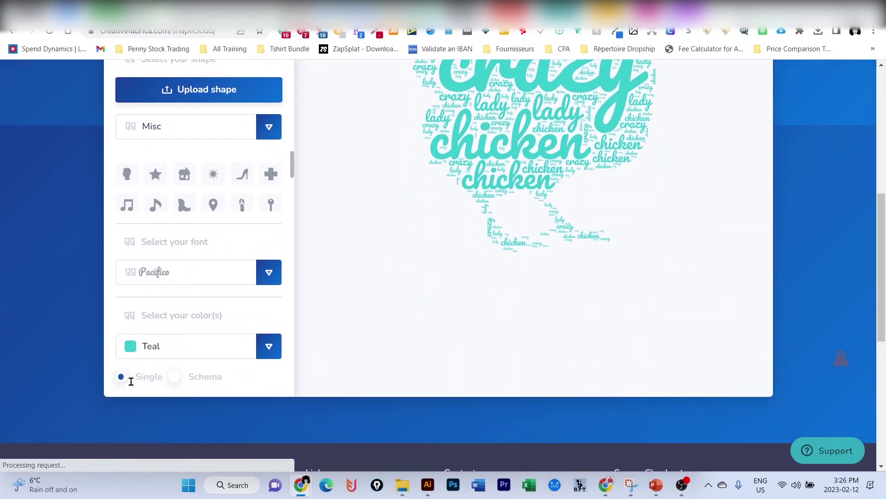
left_click(174, 377)
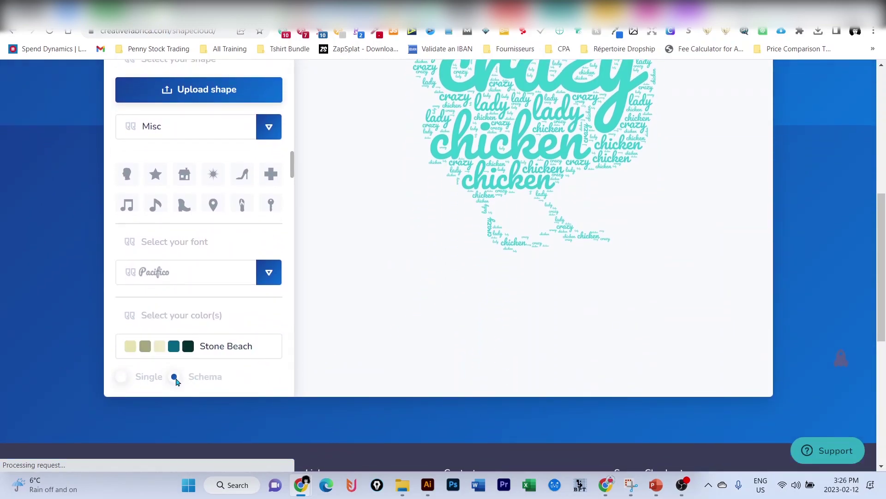
left_click(234, 350)
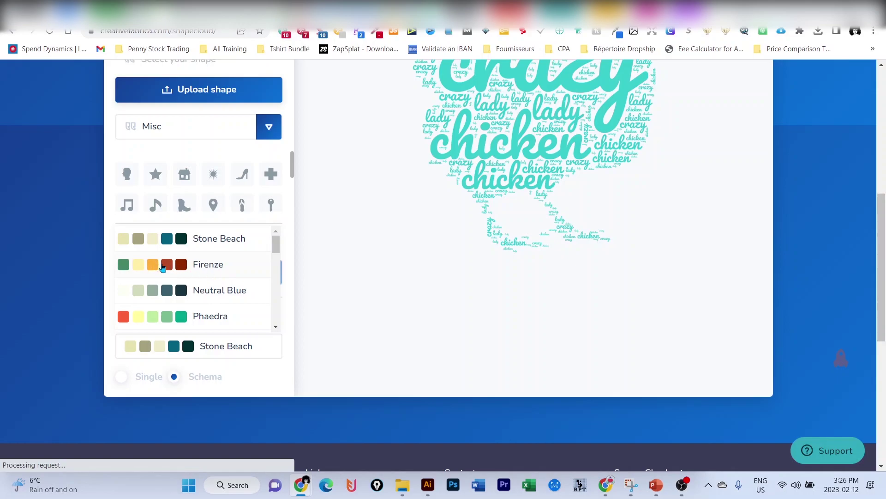
left_click(163, 267)
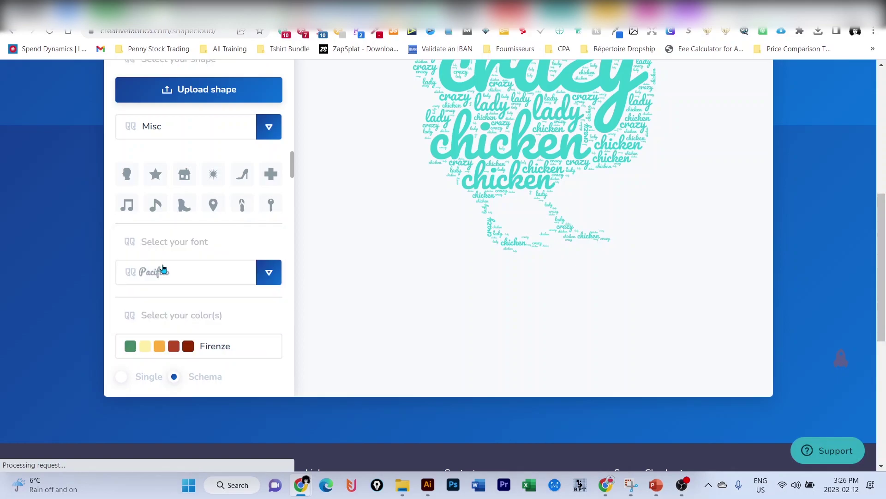
scroll(402, 360, "up", 5)
scroll(390, 171, "up", 2)
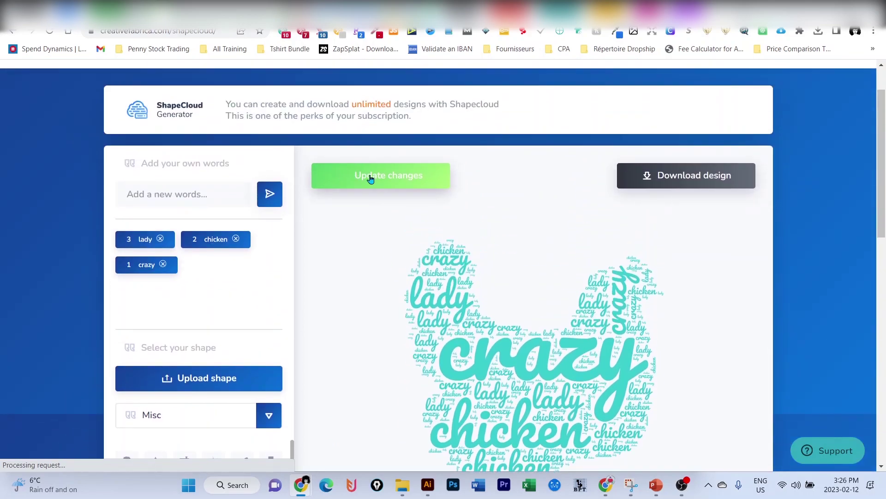
left_click(369, 178)
Browse the other colour schemes in the list, keeping Firenze selected
scroll(346, 333, "down", 1)
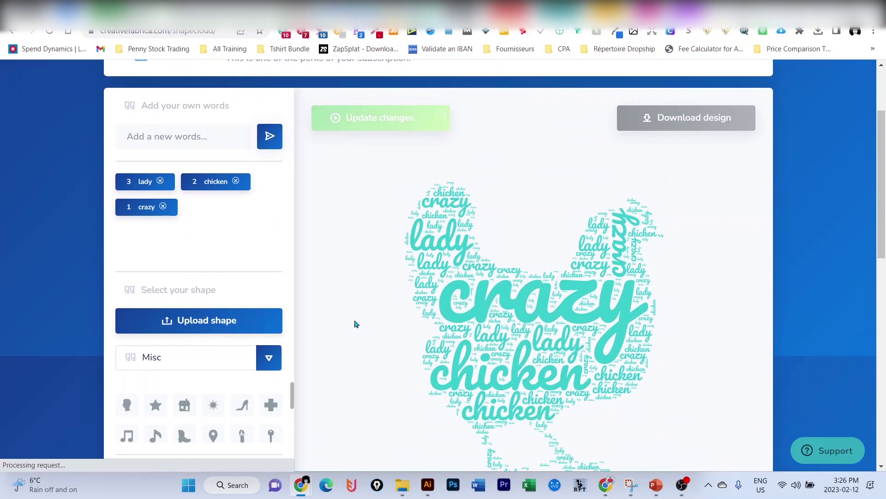
scroll(356, 323, "down", 1)
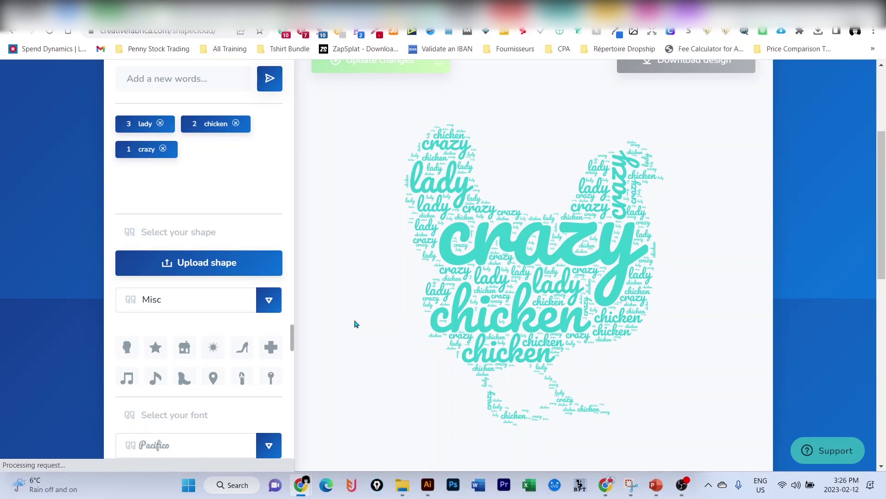
scroll(369, 325, "up", 1)
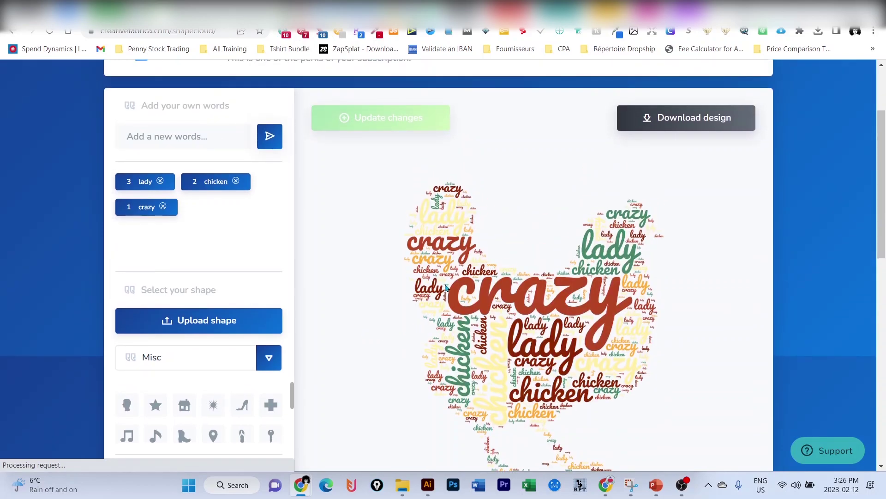
scroll(430, 316, "down", 2)
scroll(420, 321, "down", 2)
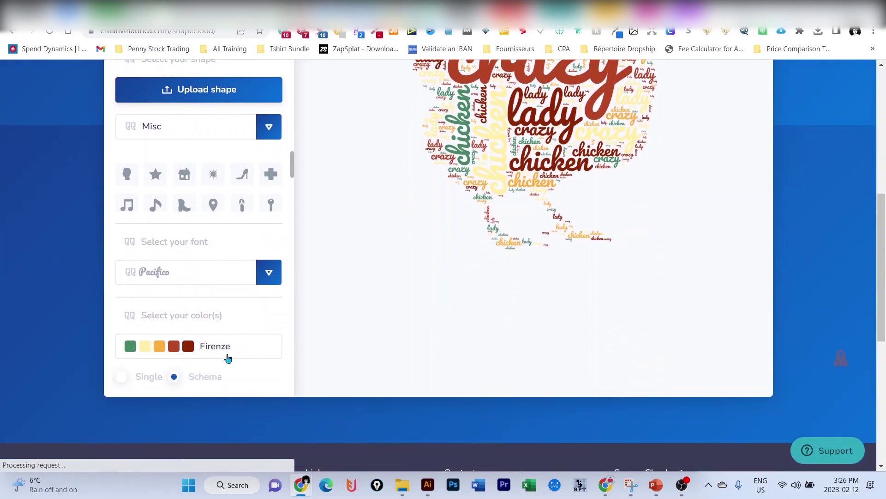
left_click(229, 354)
scroll(228, 283, "down", 4)
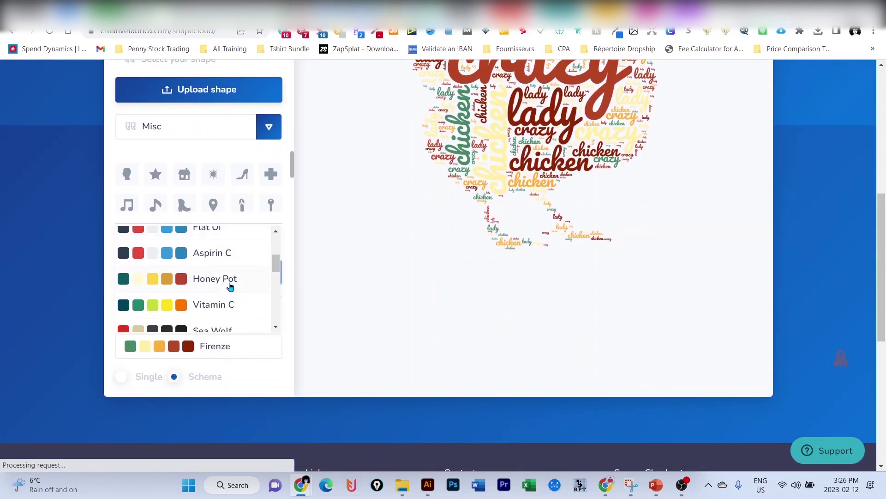
scroll(231, 289, "down", 3)
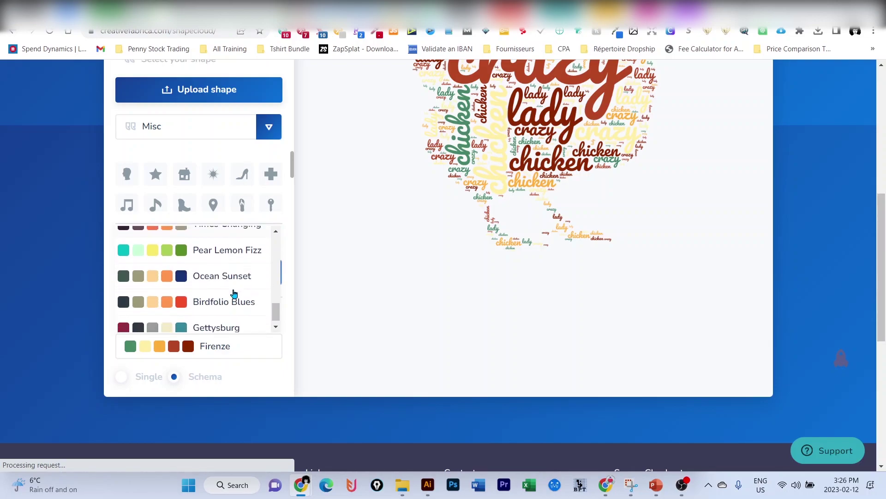
scroll(233, 293, "up", 4)
scroll(234, 295, "up", 3)
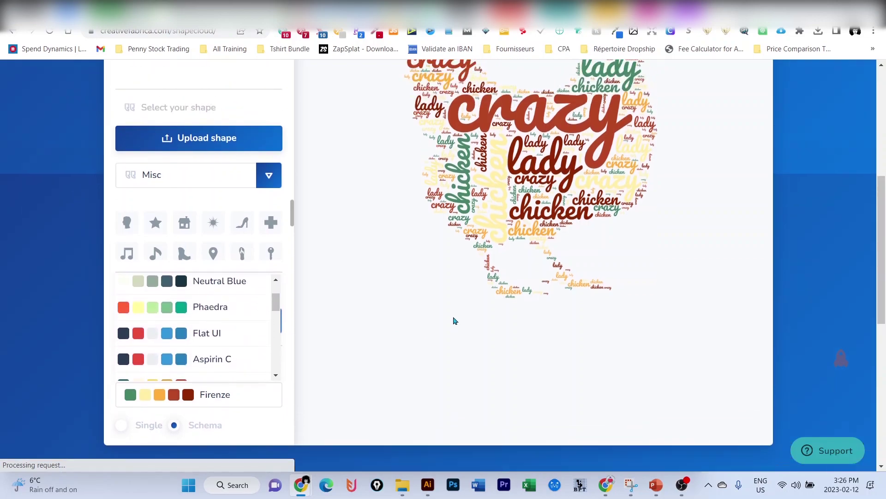
scroll(429, 318, "up", 3)
scroll(404, 318, "up", 2)
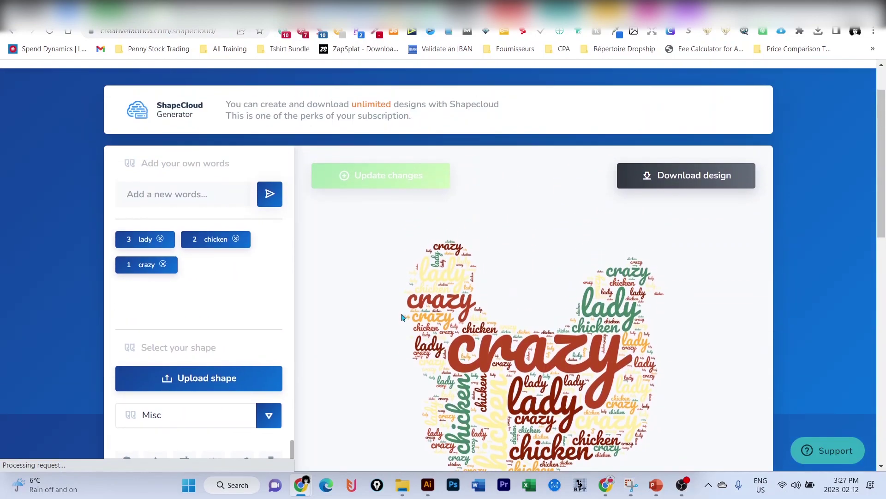
scroll(397, 312, "down", 1)
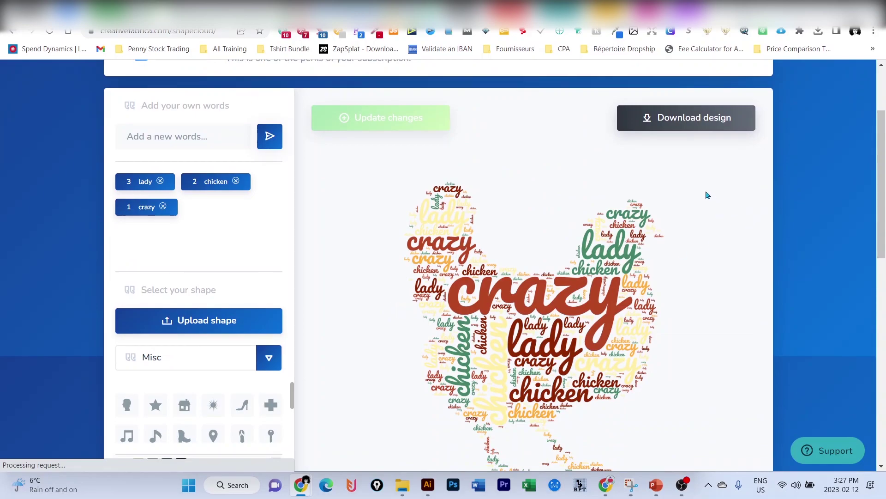
Bring up the download format options for the Firenze chicken word cloud
left_click(673, 122)
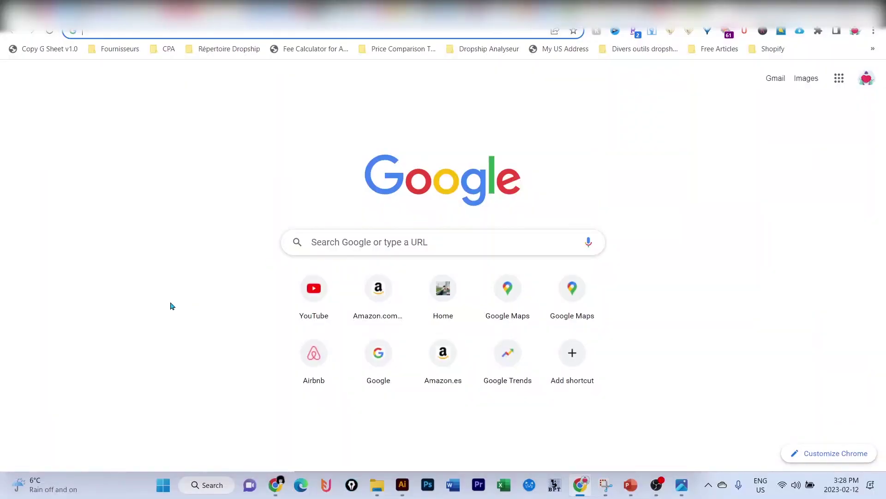
Search Google for 'basketball terminology'
type("google.com")
key("Return")
left_click(339, 210)
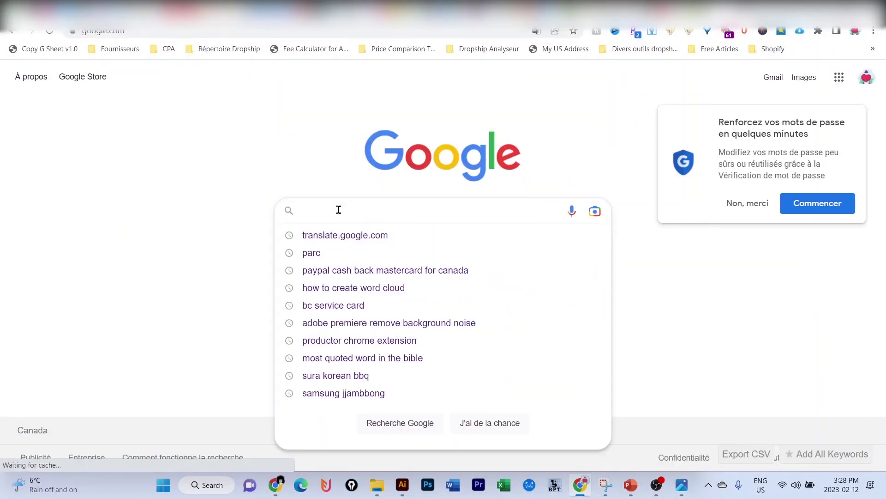
type("basketba")
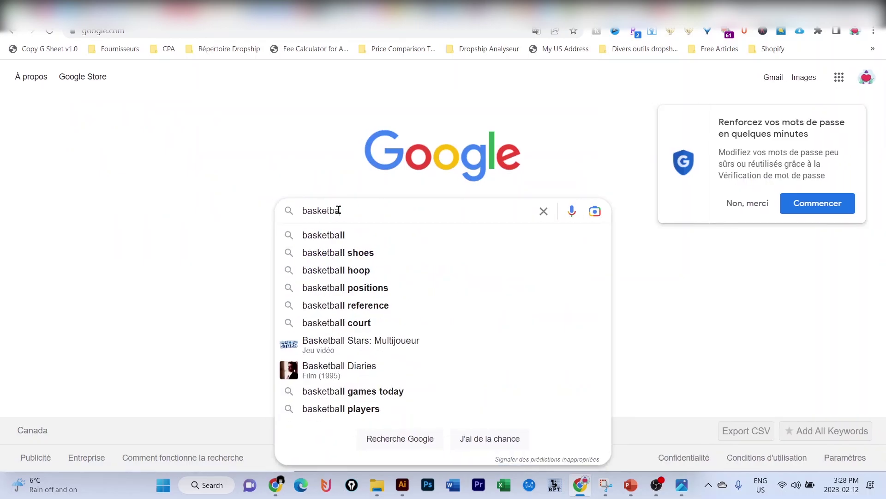
type("ll ter")
key("Down")
key("Down")
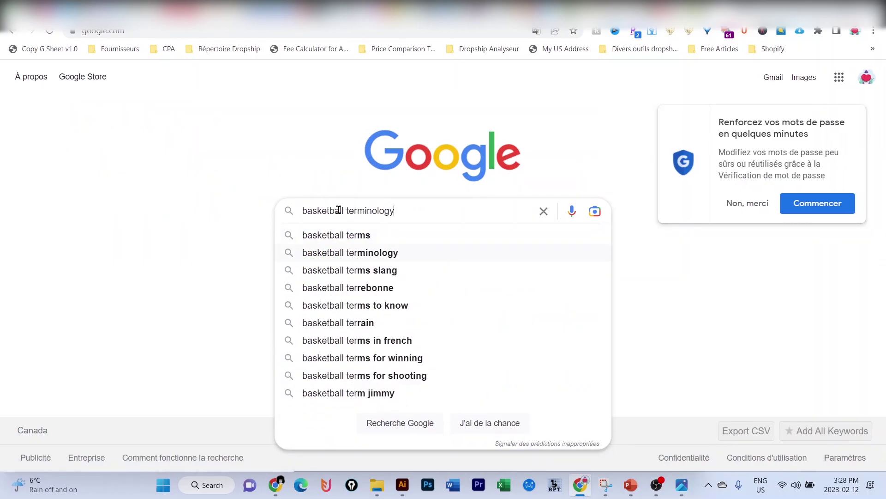
key("Return")
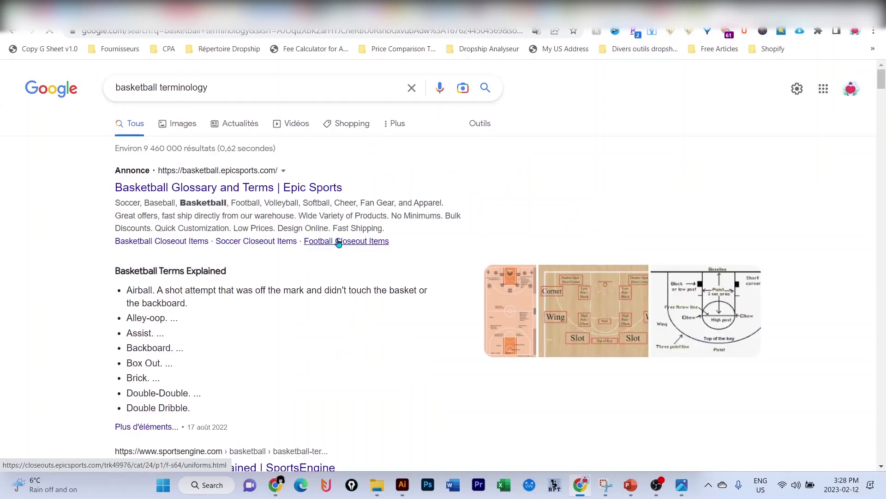
Read the SportsEngine basketball terms article, then return to the ShapeCloud window
left_click(286, 467)
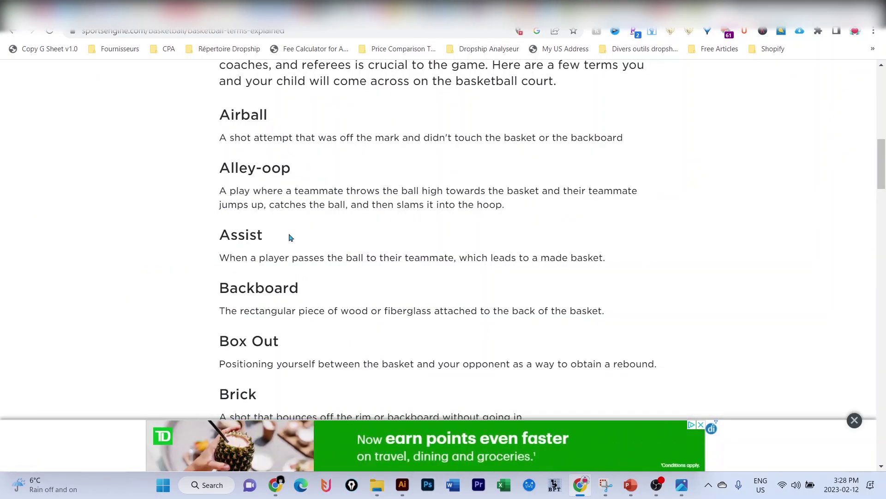
scroll(304, 249, "down", 1)
scroll(304, 250, "down", 1)
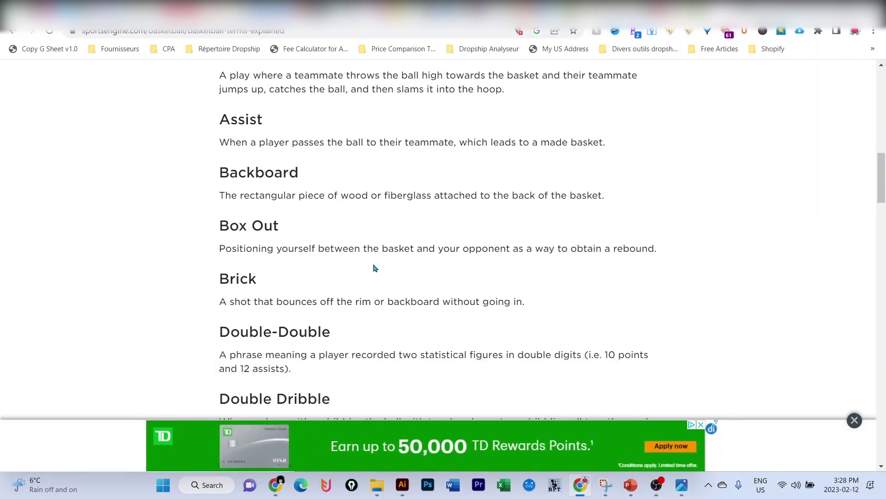
scroll(360, 266, "up", 1)
scroll(360, 268, "up", 1)
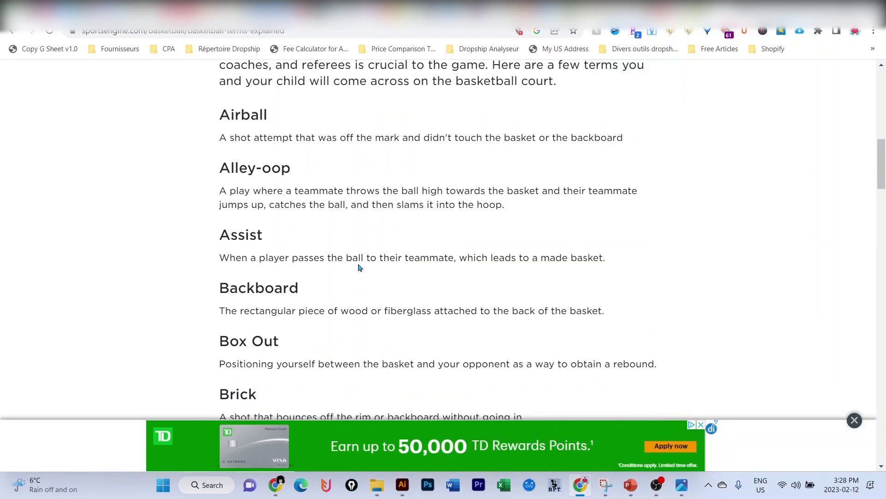
key("alt+Tab")
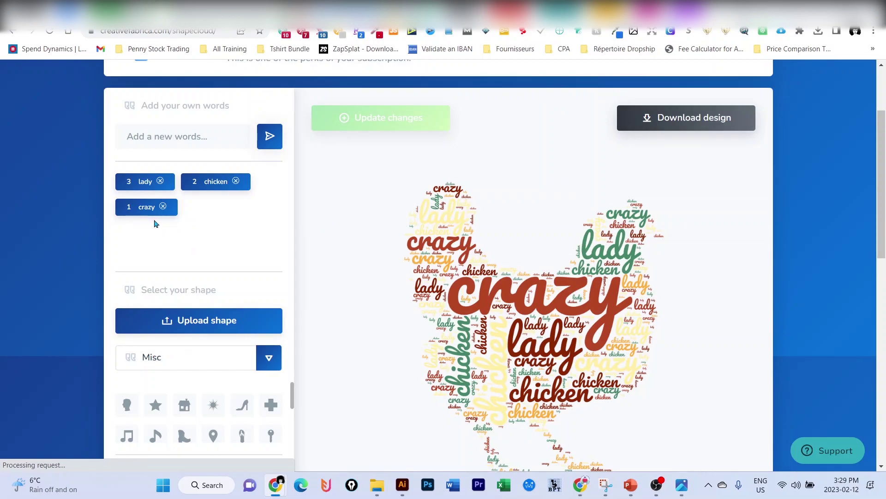
Revisit the basketball terms article, then switch through ShapeCloud to the Creative Fabrica promo window
mouse_move(580, 484)
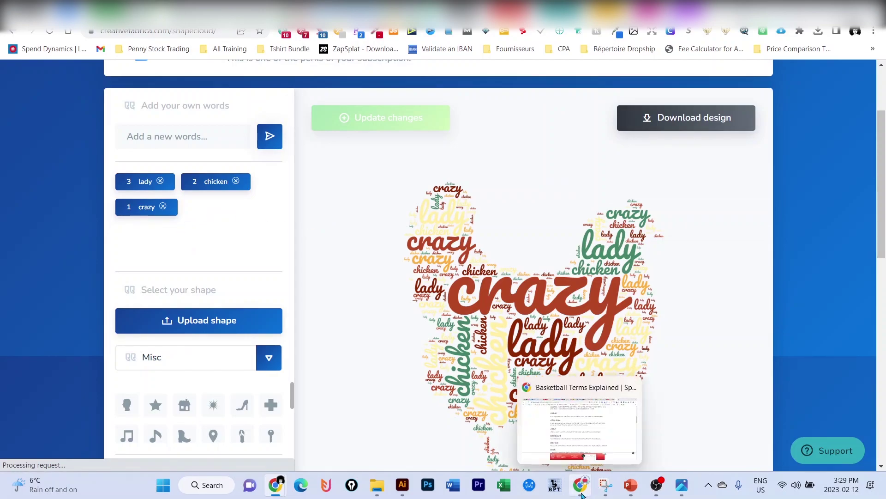
left_click(600, 429)
scroll(285, 284, "down", 7)
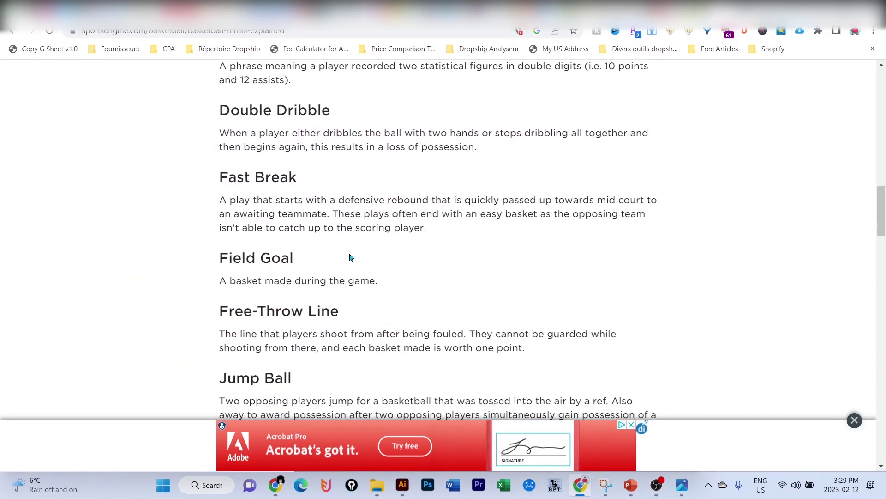
scroll(352, 254, "up", 2)
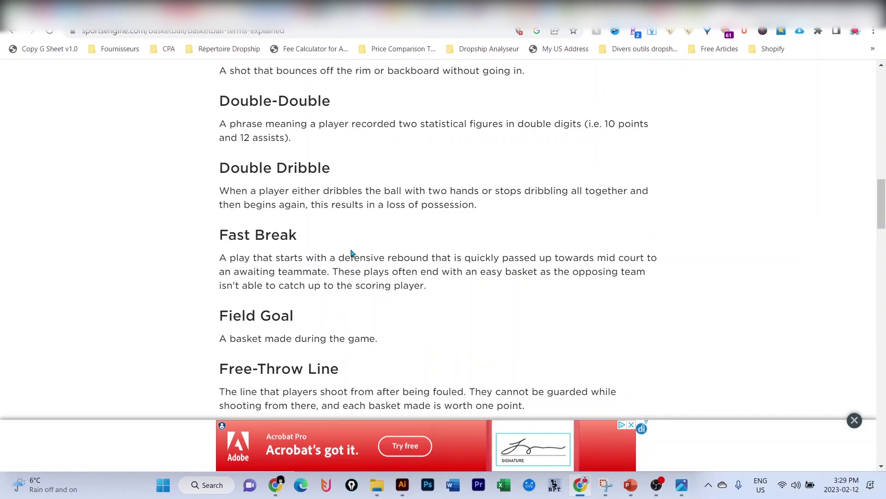
key("alt+Tab")
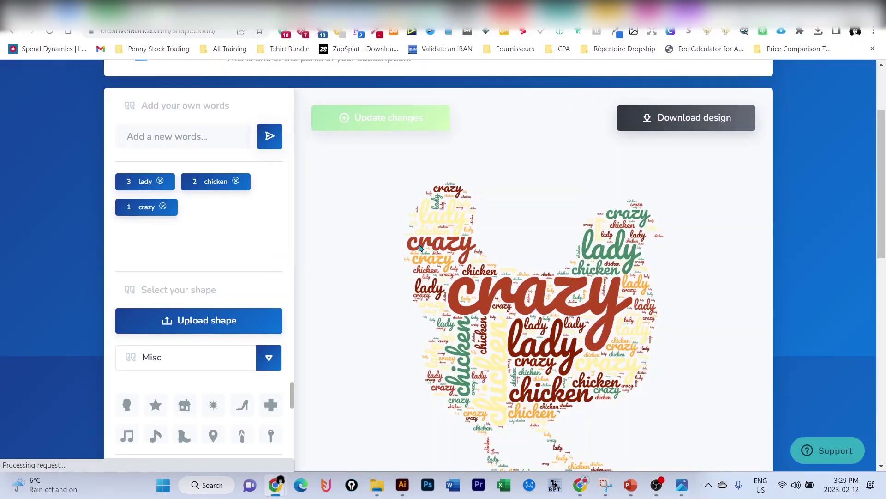
key("alt+Tab")
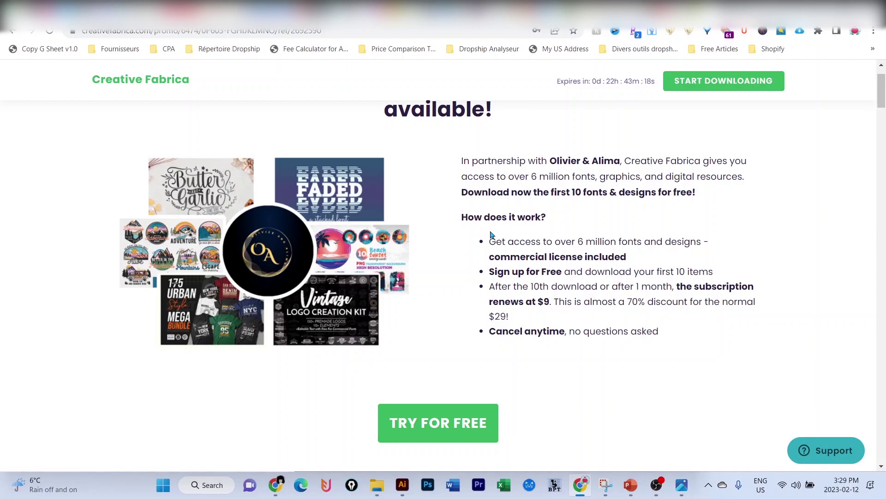